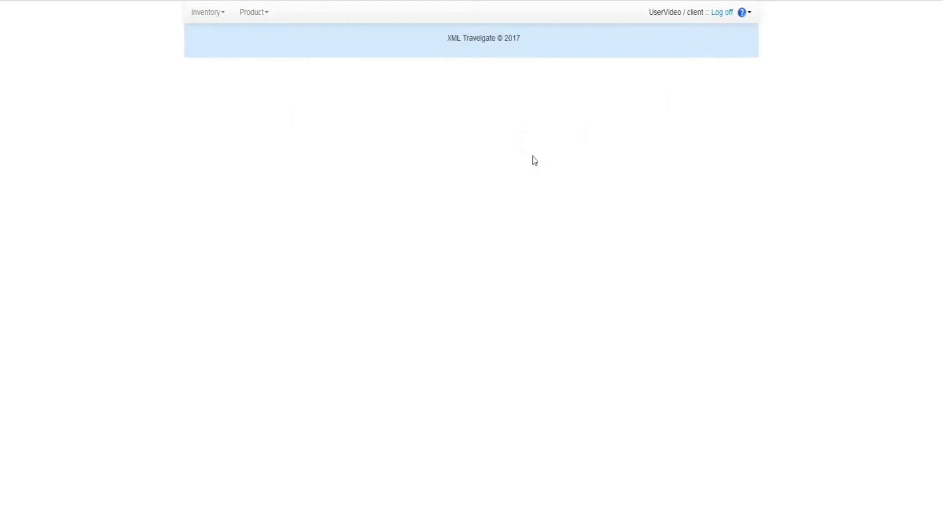
# Step: Open the product Manual Load form and choose ClientTest as client and ProviderTest as provider
pyautogui.click(262, 14)
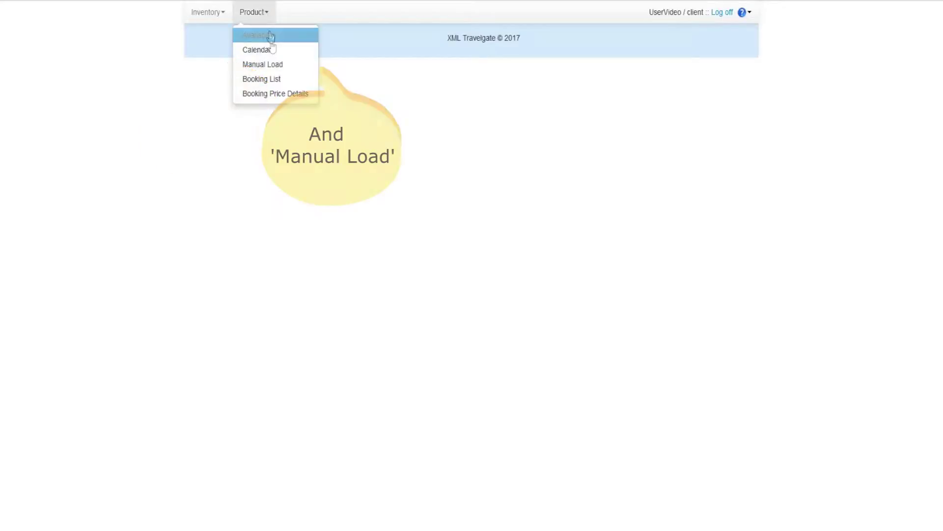
pyautogui.click(270, 65)
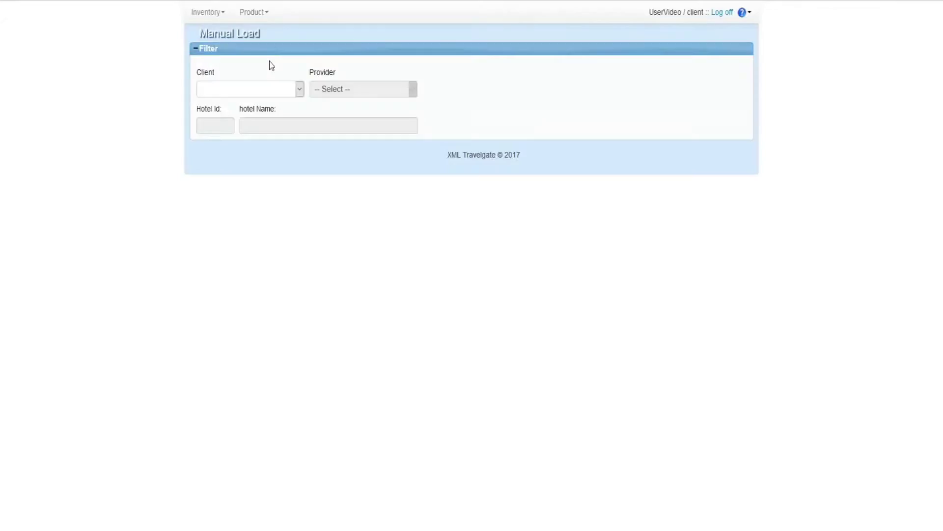
pyautogui.click(287, 90)
pyautogui.click(289, 102)
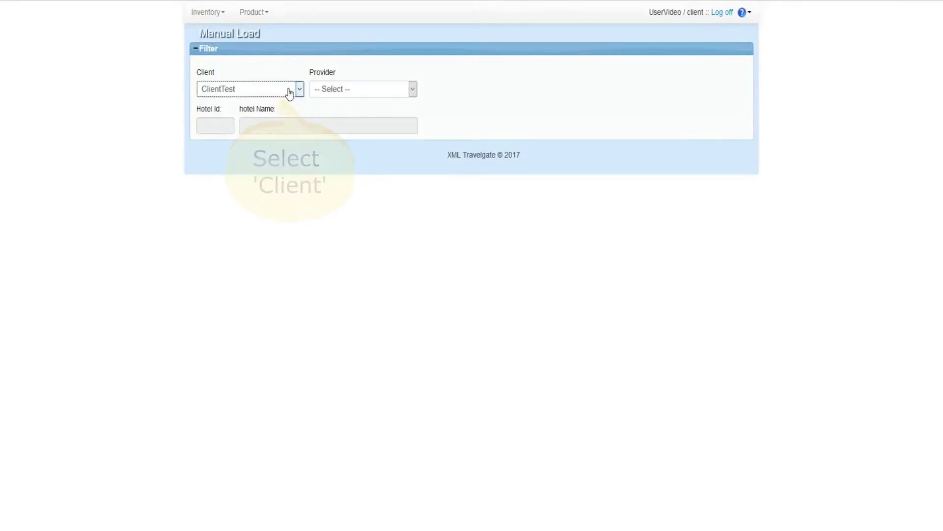
pyautogui.click(412, 89)
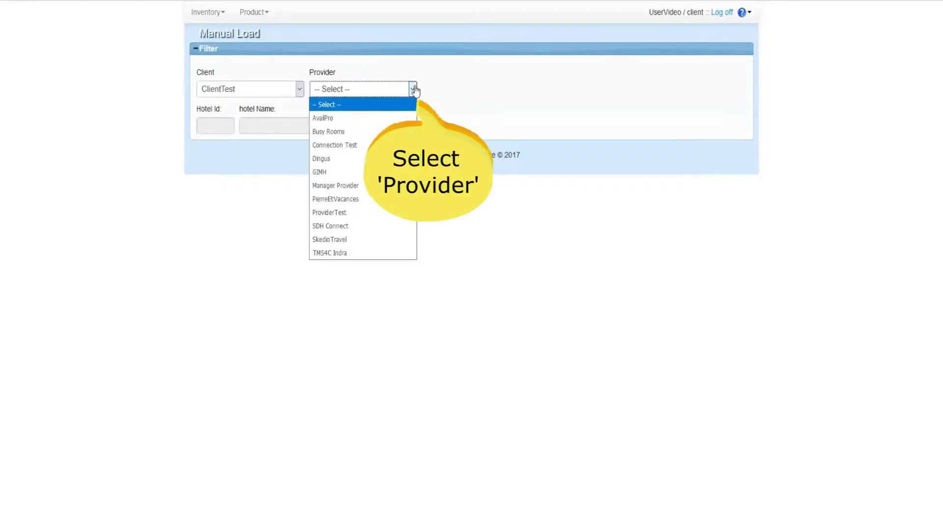
pyautogui.click(349, 212)
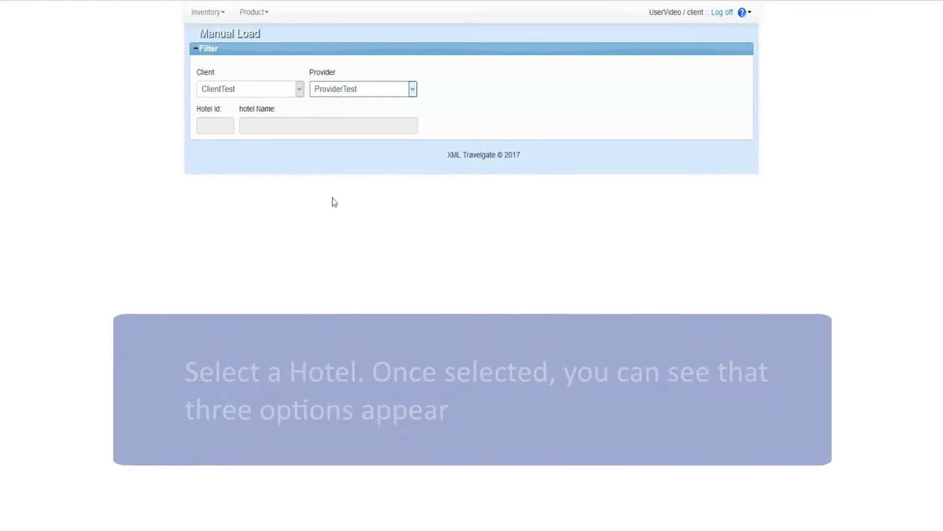
# Step: Choose the hotel with ID 7098 and select its BAR - BAResitoso rate for loading
pyautogui.click(216, 127)
pyautogui.write('7098')
pyautogui.click(216, 142)
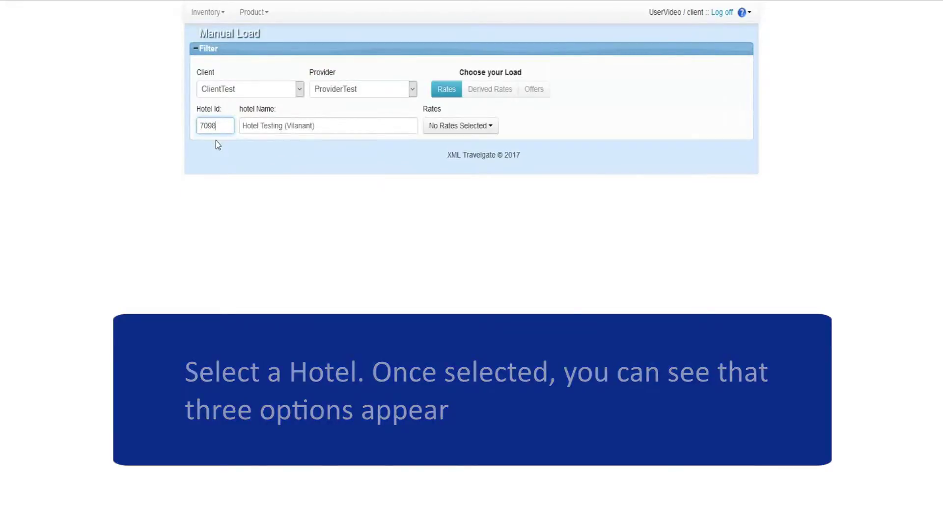
pyautogui.click(494, 128)
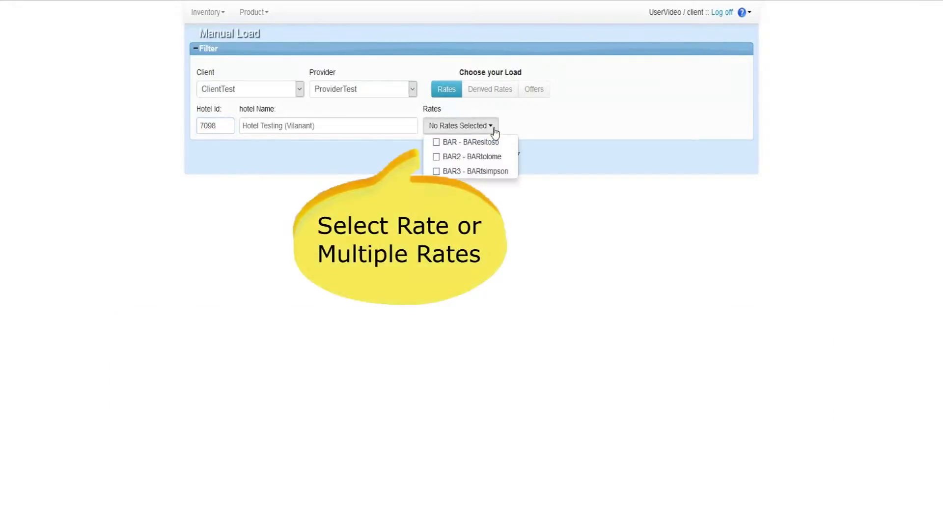
pyautogui.click(485, 146)
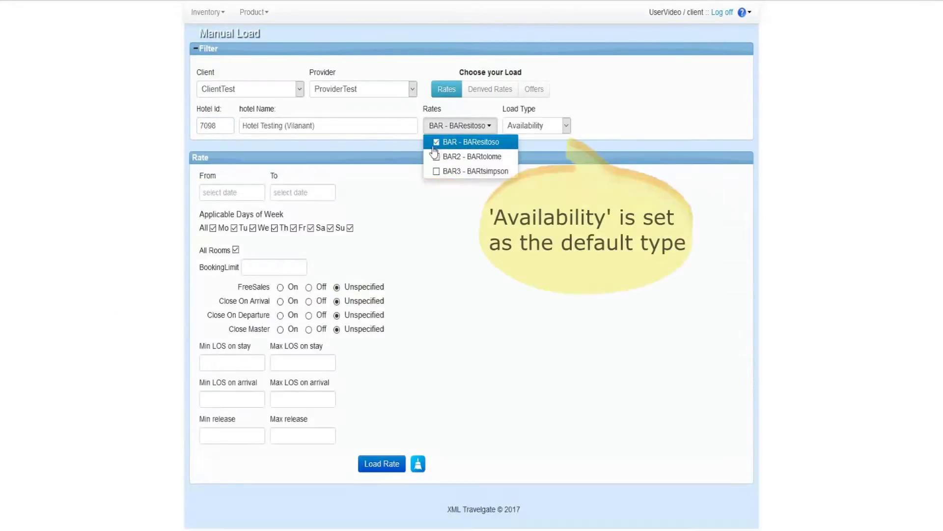
pyautogui.click(315, 175)
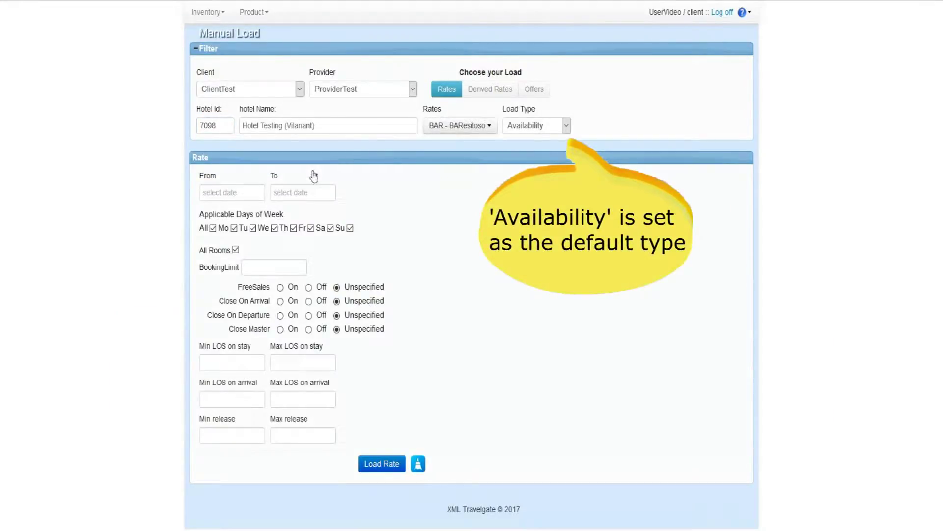
# Step: Set the availability date range from 17-10-2017 to 20-10-2017
pyautogui.click(235, 192)
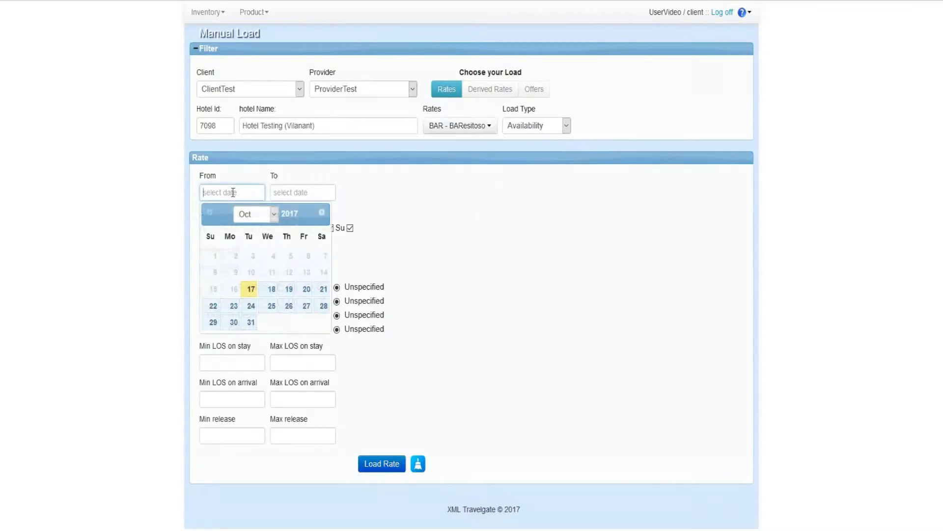
pyautogui.click(251, 289)
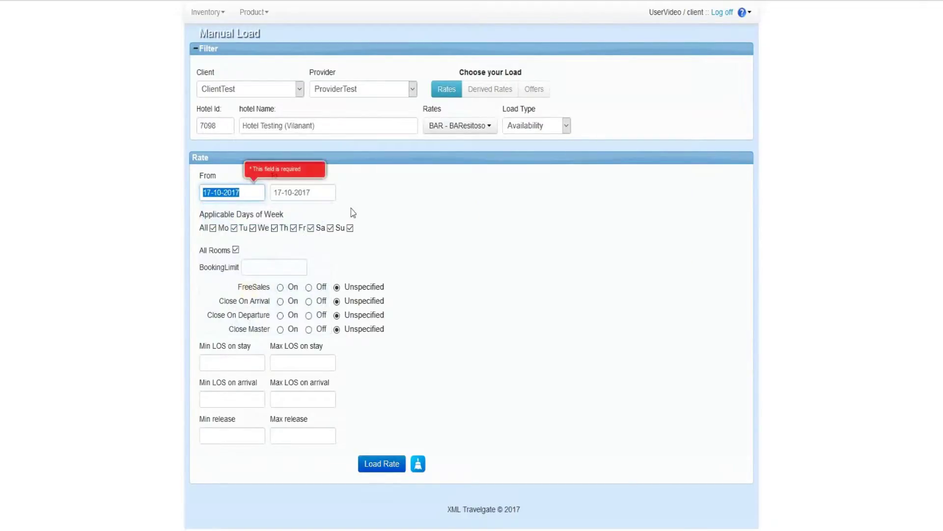
pyautogui.click(331, 193)
pyautogui.click(378, 289)
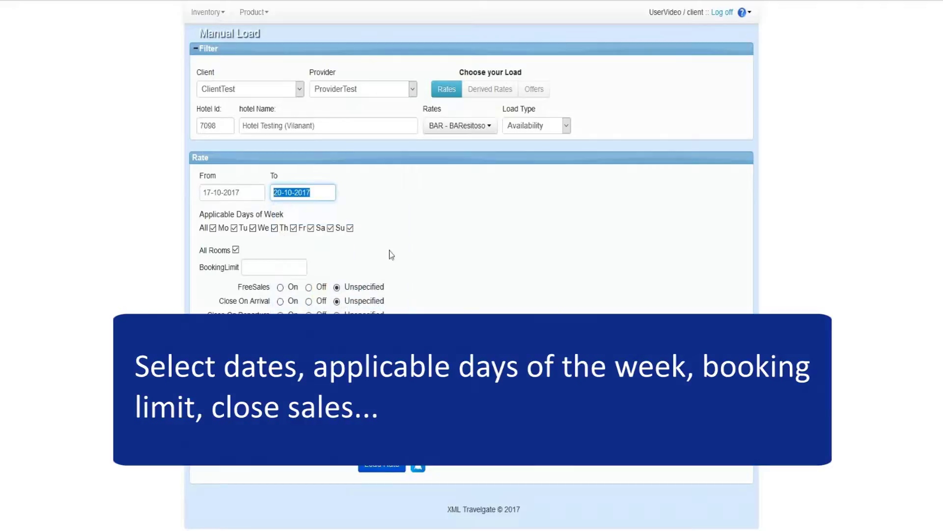
pyautogui.click(391, 253)
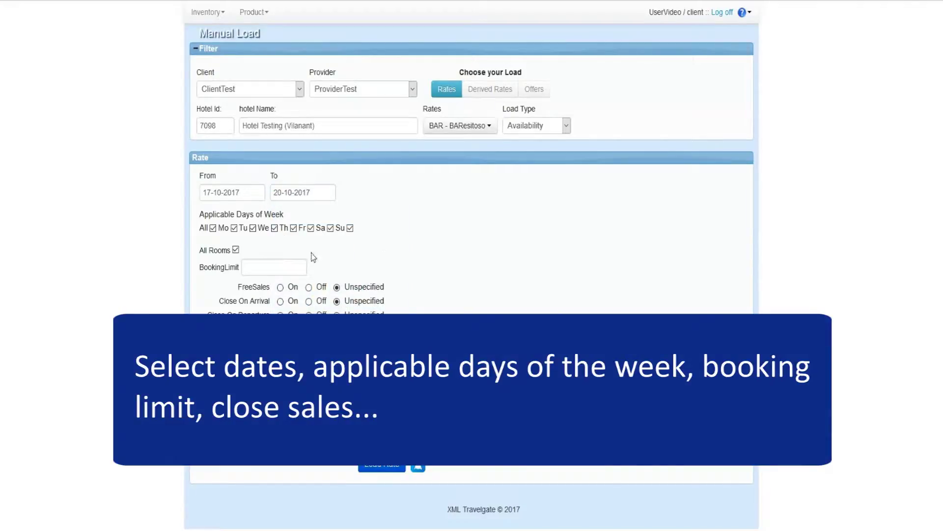
# Step: Add the BAR2 - BARtolome rate to the rates being loaded
pyautogui.click(236, 250)
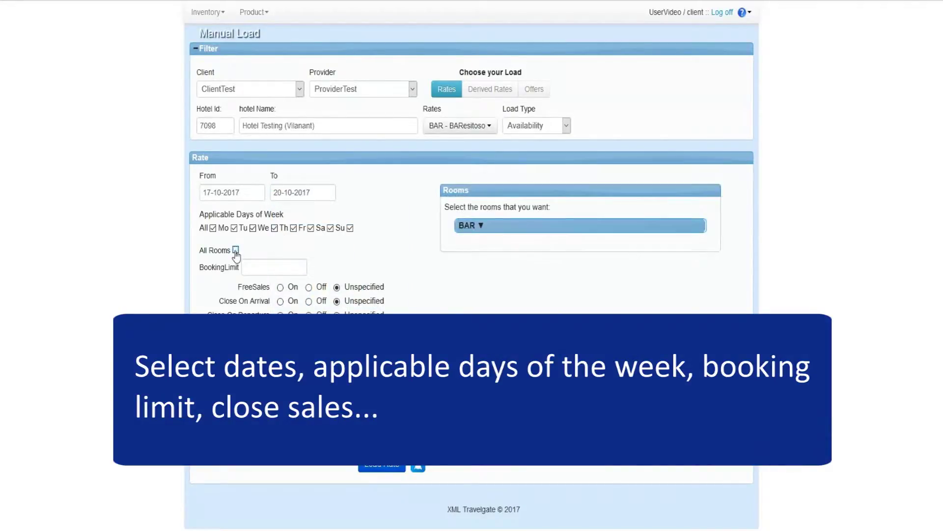
pyautogui.click(449, 131)
pyautogui.click(449, 156)
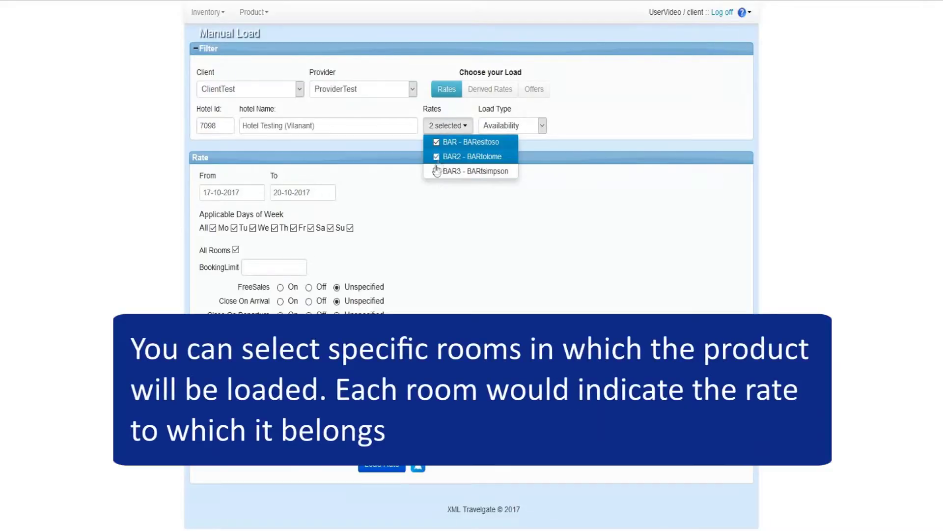
pyautogui.click(417, 239)
# Step: Turn off All Rooms, expand the room lists of BAR and BAR2, and exclude BUH Buhardilla from BAR
pyautogui.click(236, 250)
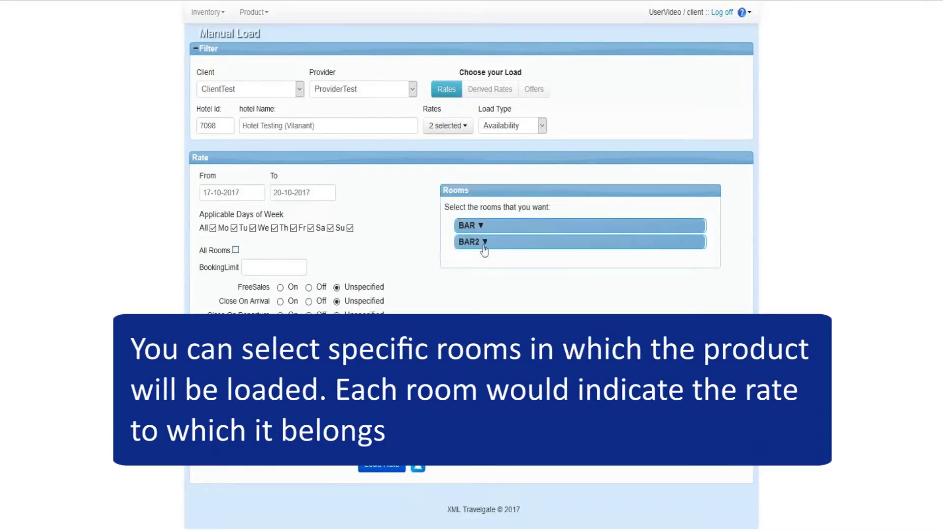
pyautogui.click(484, 243)
pyautogui.click(480, 226)
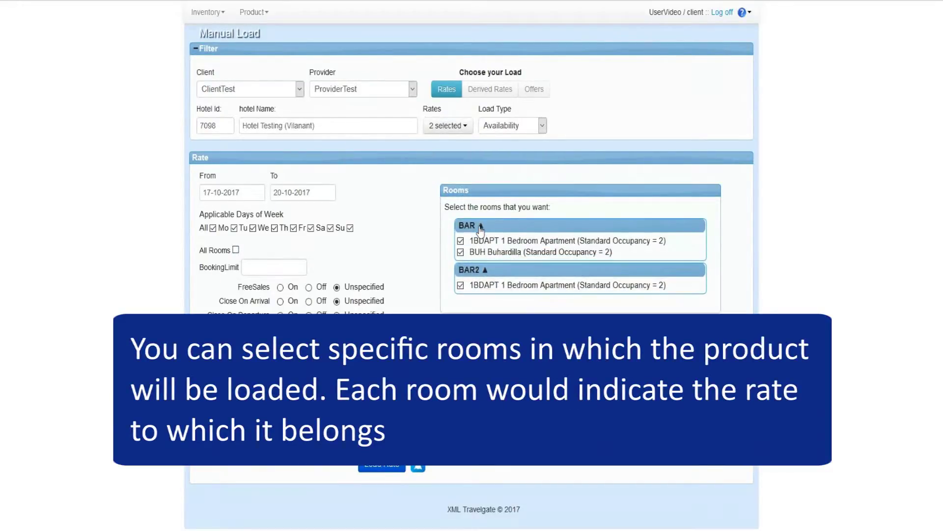
pyautogui.click(460, 252)
# Step: Fill in the availability conditions: booking limit 10, Close On Departure on, and Min LOS on stay 1
pyautogui.click(283, 271)
pyautogui.write('10')
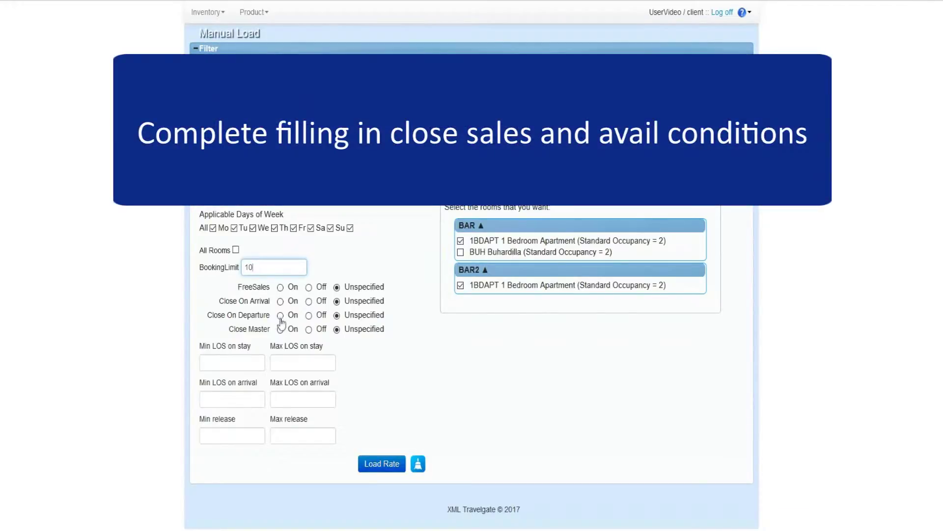
pyautogui.click(280, 316)
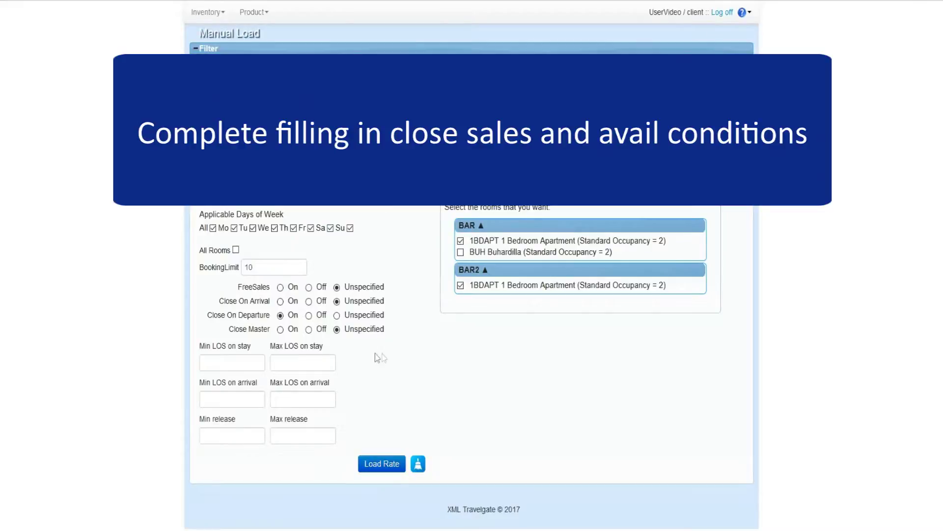
pyautogui.click(235, 366)
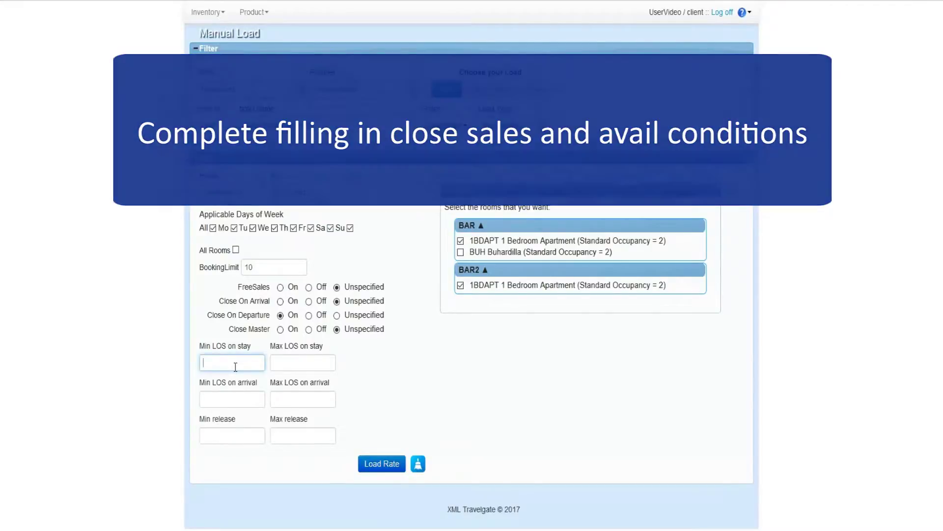
pyautogui.write('1')
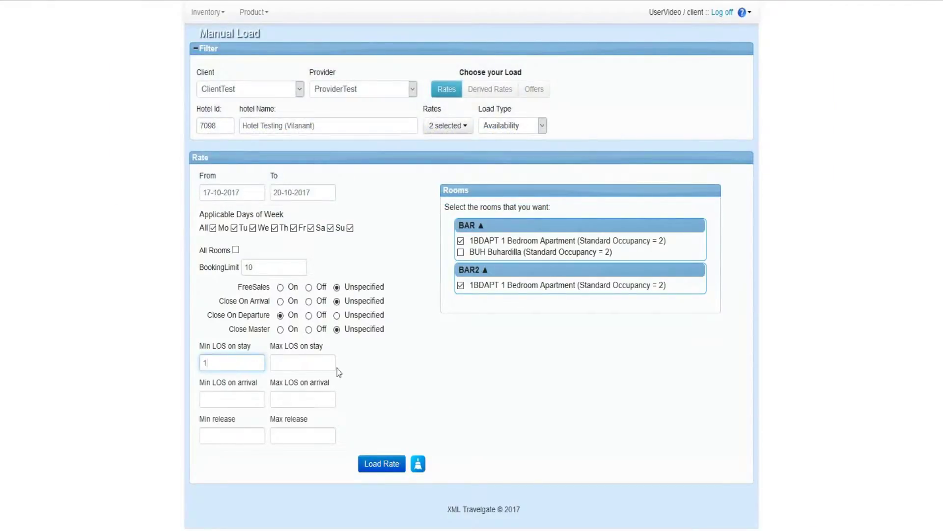
pyautogui.click(380, 374)
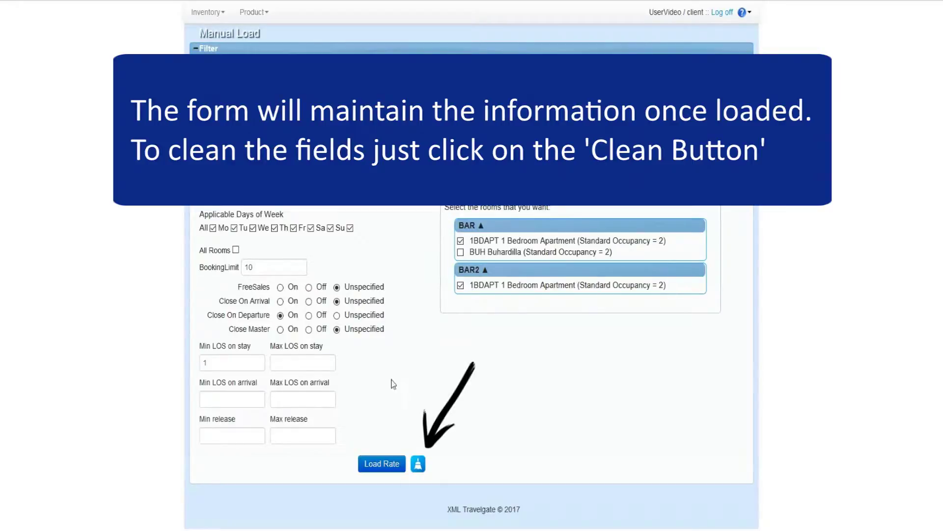
# Step: Clean the availability form's fields and change the load type to Price
pyautogui.click(418, 463)
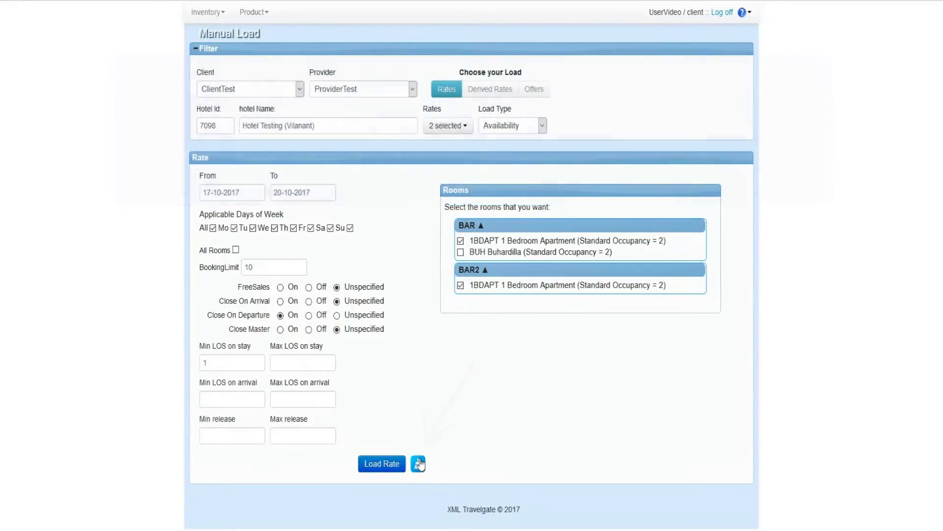
pyautogui.click(511, 131)
pyautogui.click(505, 155)
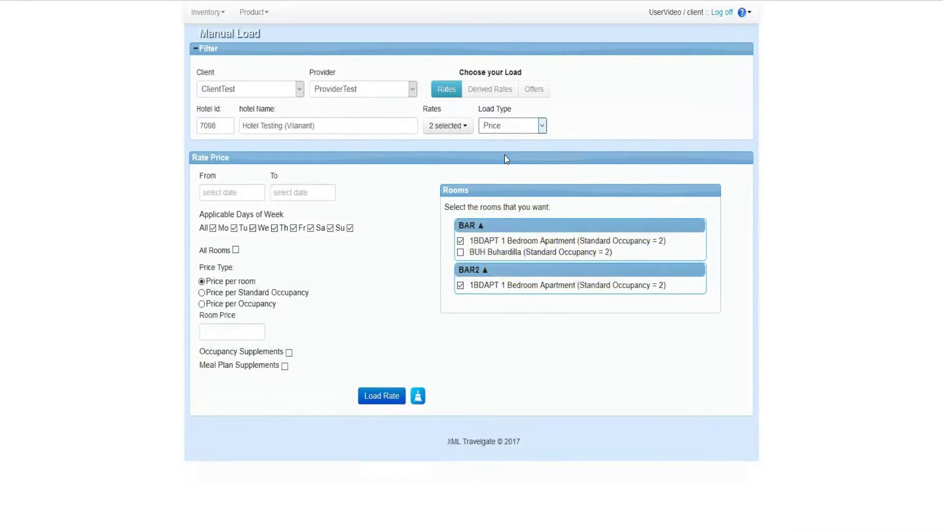
# Step: Set the price date range from 17-10-2017 to 20-10-2017 and apply the price to all rooms
pyautogui.click(246, 193)
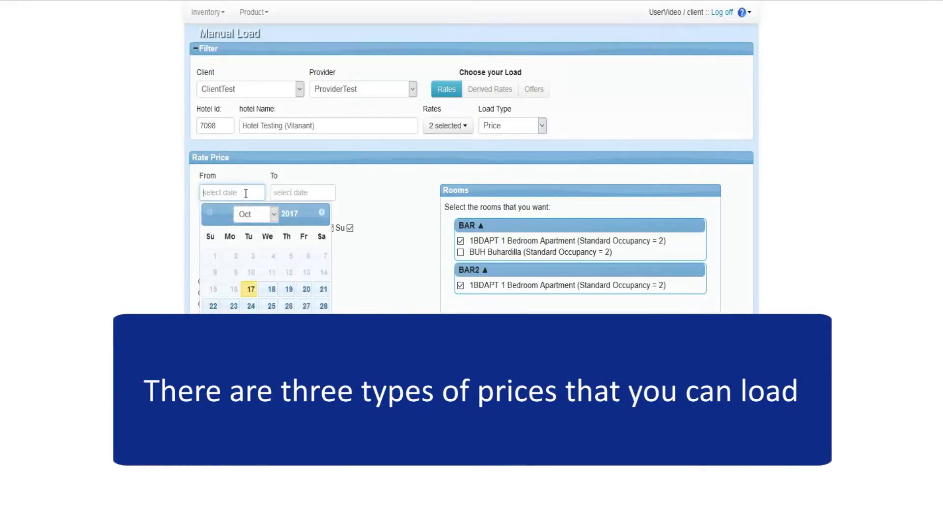
pyautogui.click(251, 289)
pyautogui.click(316, 193)
pyautogui.click(376, 290)
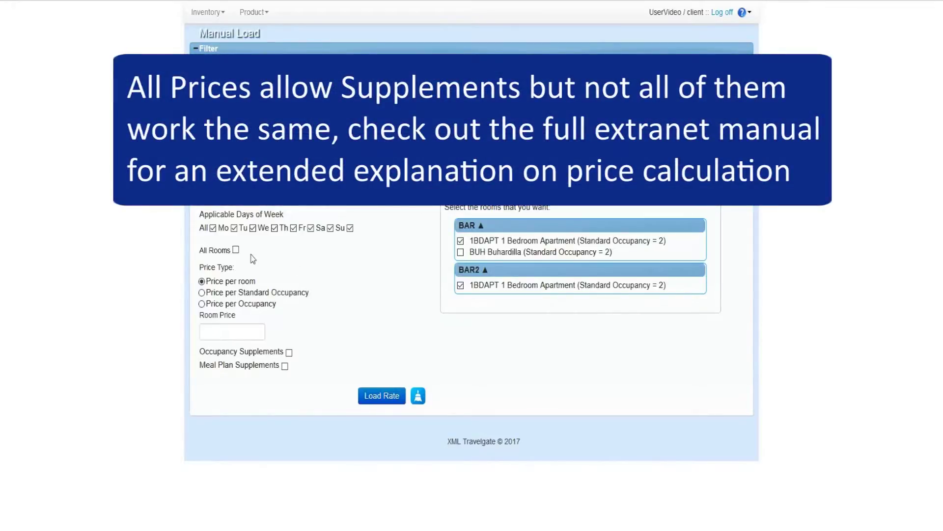
pyautogui.click(236, 250)
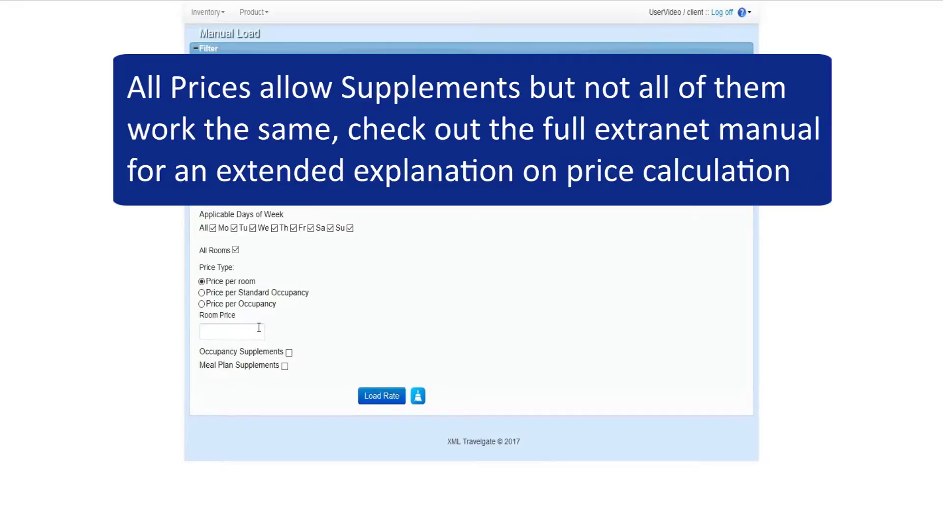
# Step: Enable meal plan supplements and add an Adult, All_inclusive supplement with an amount of 10 per pax
pyautogui.click(285, 366)
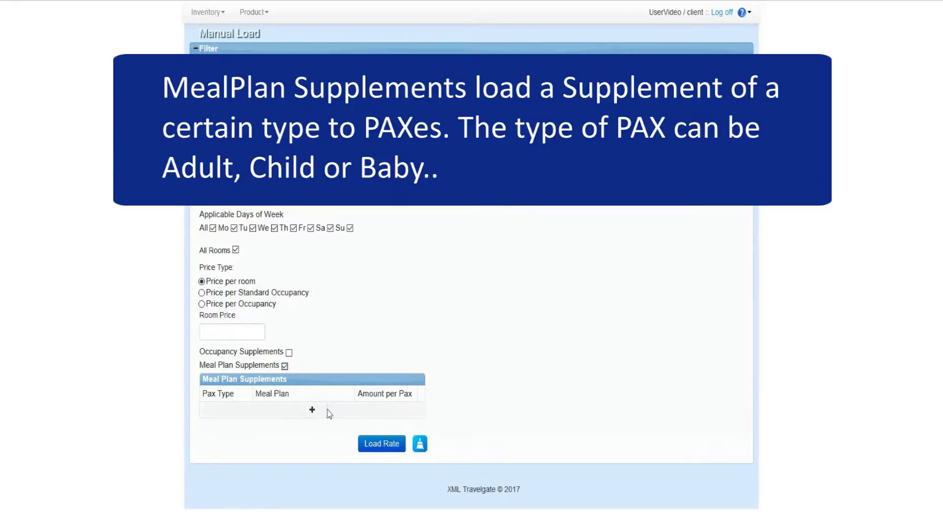
pyautogui.click(312, 409)
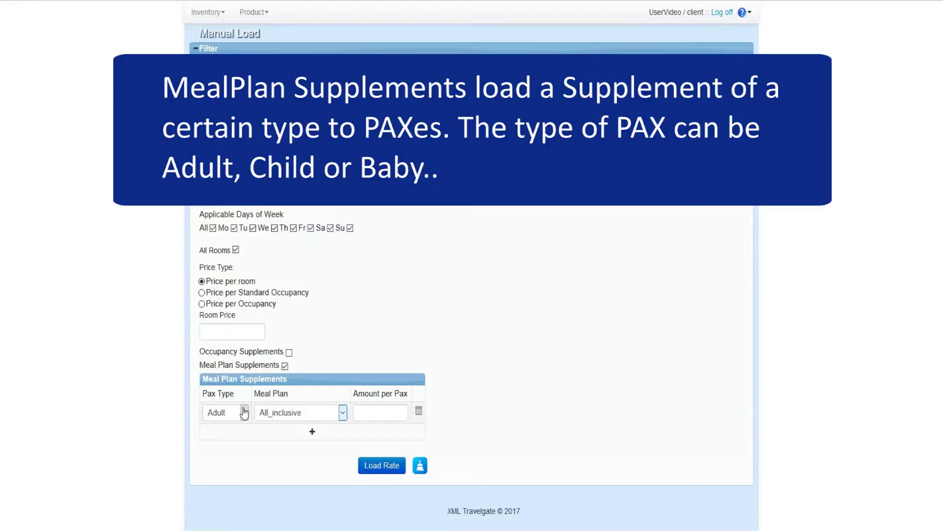
pyautogui.click(244, 412)
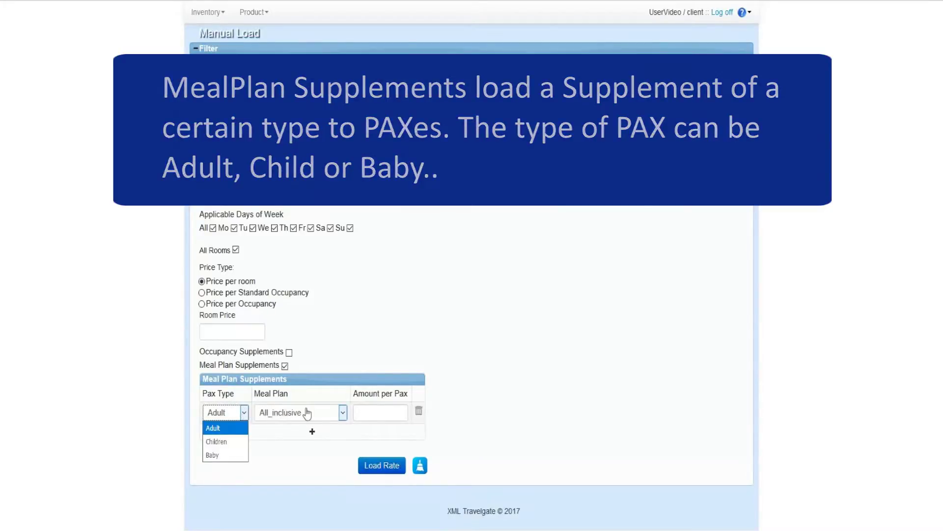
pyautogui.click(342, 413)
pyautogui.click(343, 412)
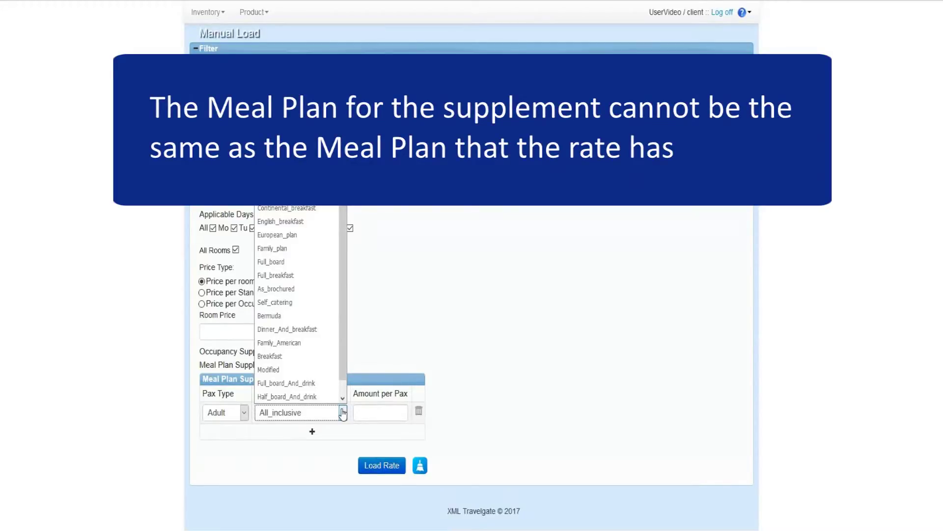
pyautogui.click(343, 412)
pyautogui.click(358, 412)
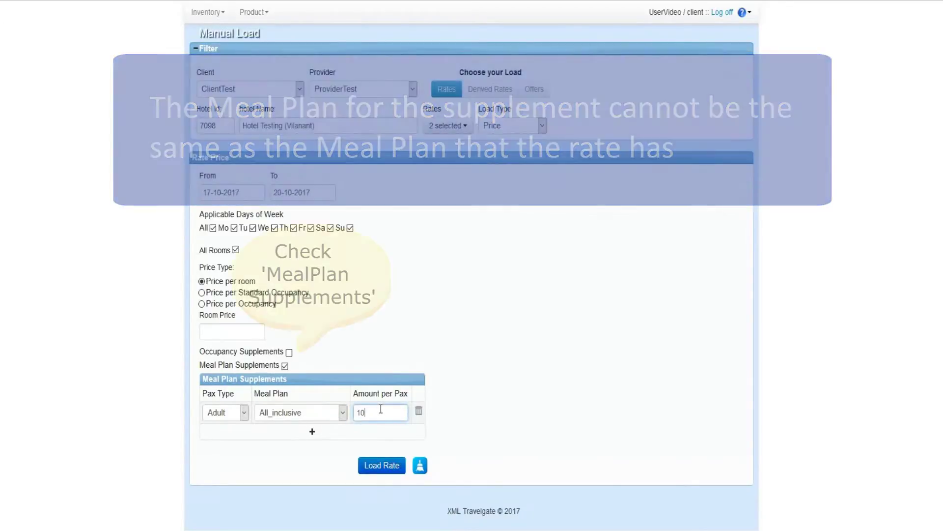
# Step: Enable occupancy supplements and check which supplement types are available for the First Extra Adult
pyautogui.click(289, 352)
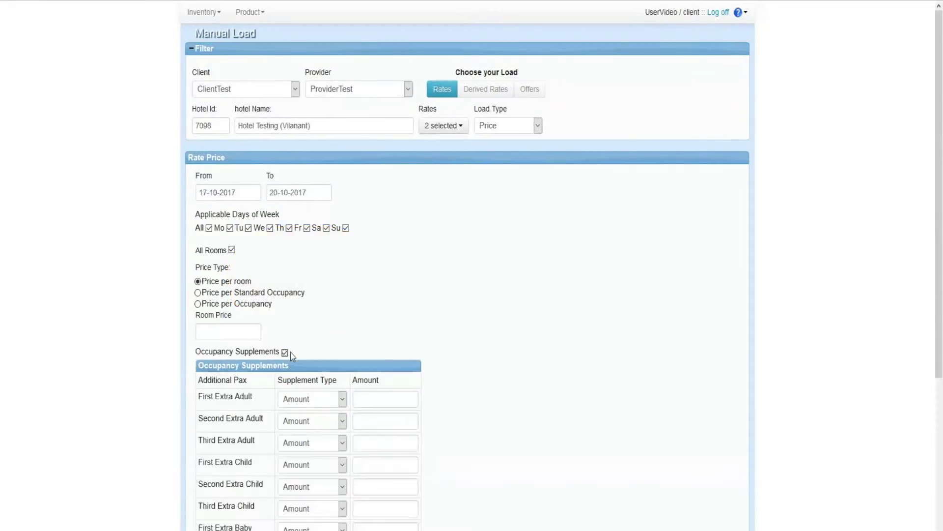
pyautogui.scroll(-5, 290, 352)
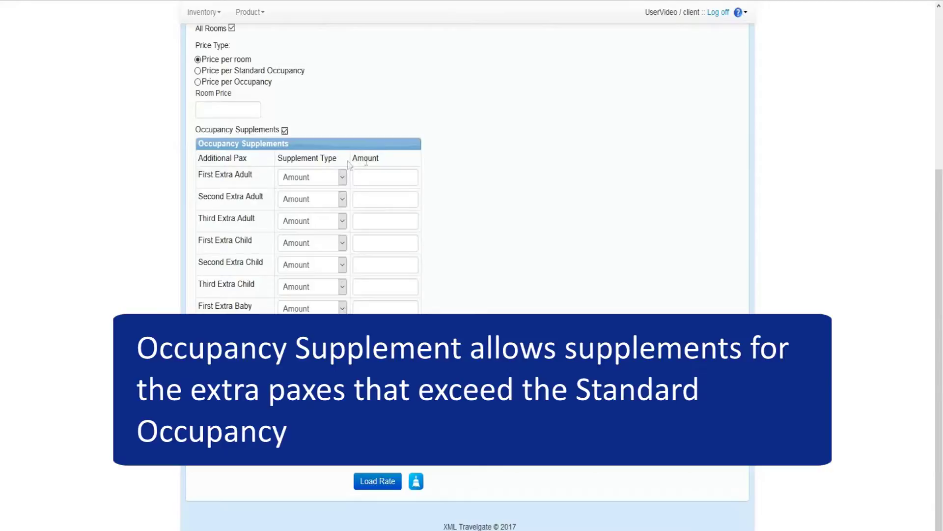
pyautogui.click(341, 178)
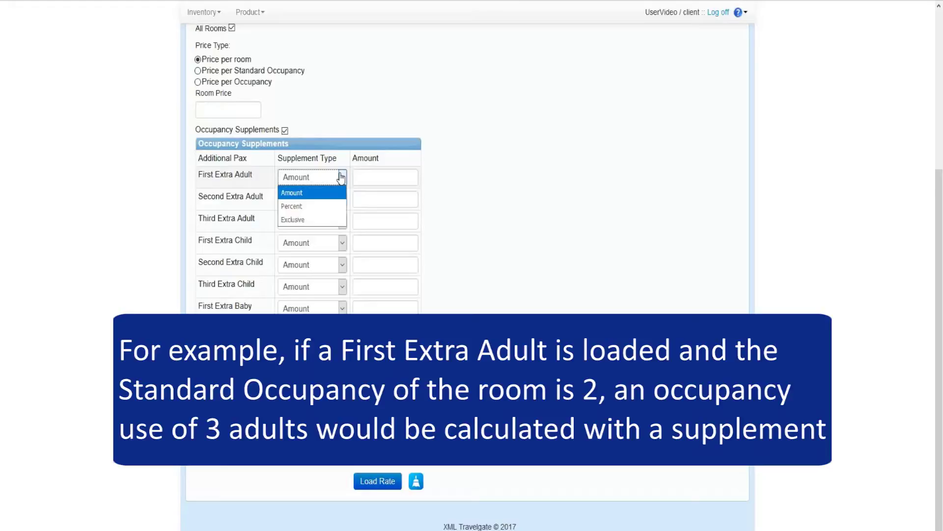
pyautogui.click(341, 177)
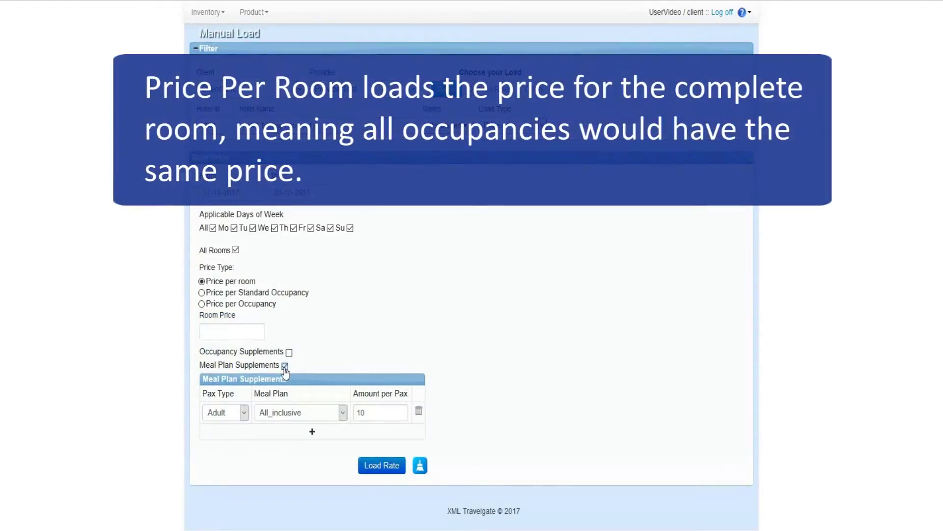
# Step: Disable the meal plan supplements and set the price type to Price per Standard Occupancy for room BAR - 1BDAPT (1 Bedroom Apartment)
pyautogui.click(285, 366)
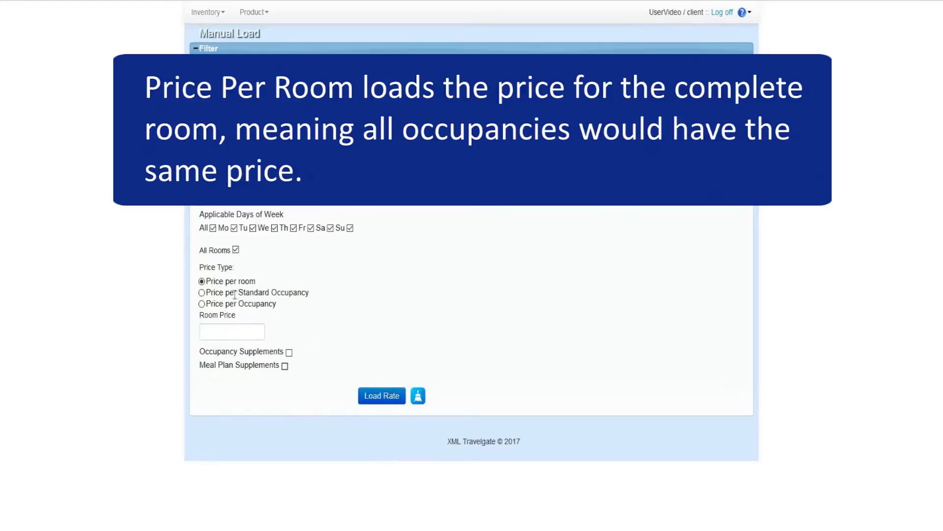
pyautogui.click(202, 293)
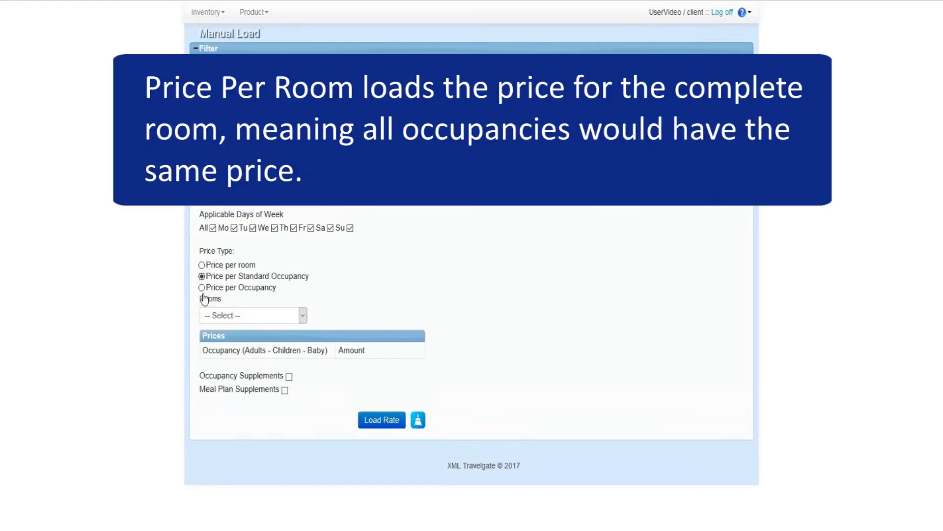
pyautogui.click(253, 315)
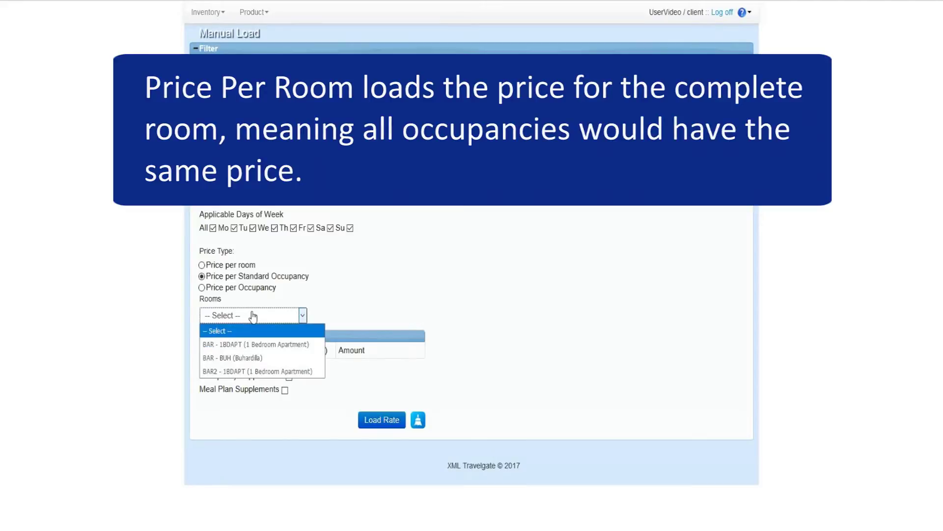
pyautogui.click(257, 344)
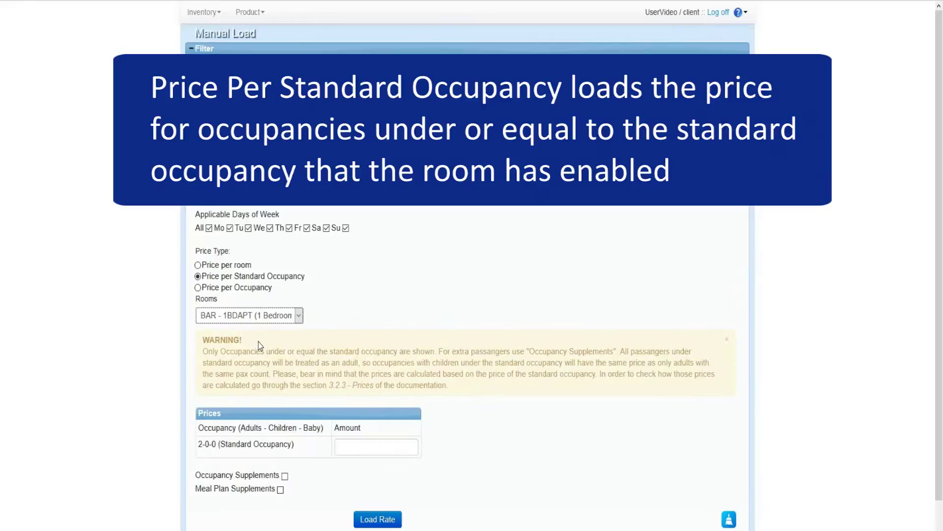
pyautogui.scroll(-1, 258, 341)
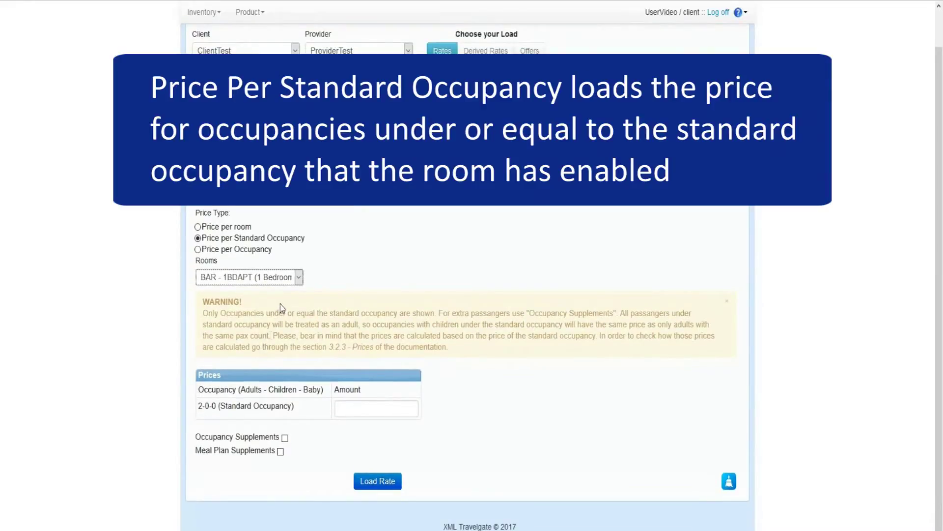
# Step: Change the price type to Price per Occupancy and choose room BAR - 1BDAPT (1 Bedroom Apartment)
pyautogui.click(199, 249)
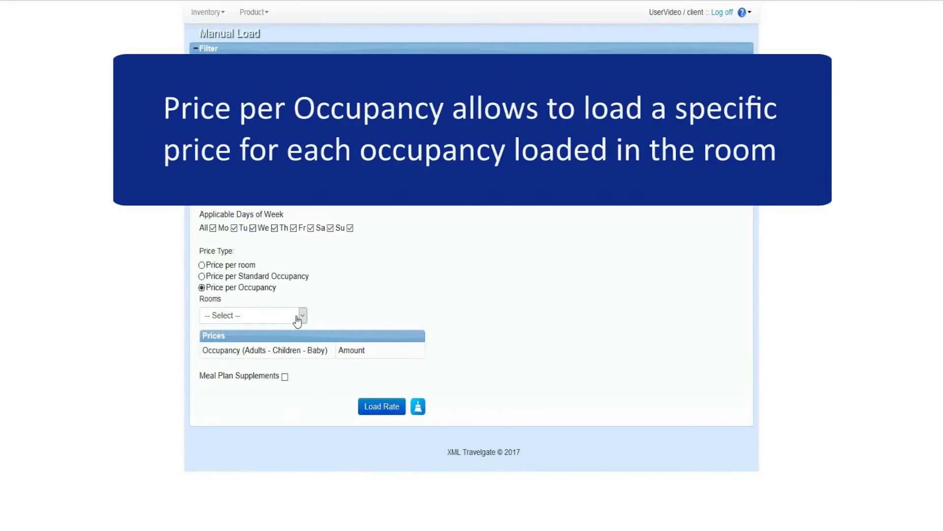
pyautogui.click(297, 317)
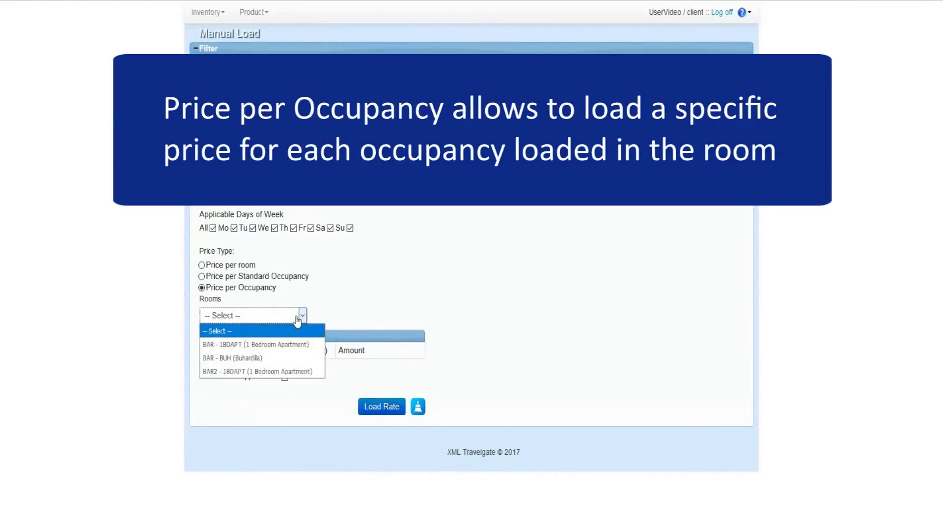
pyautogui.click(285, 345)
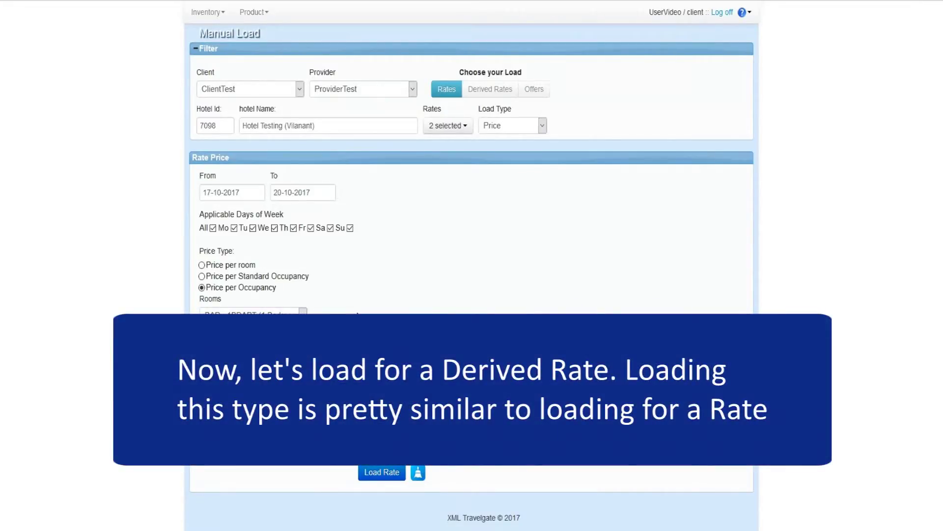
# Step: Switch the load to Derived Rates and select the derived rate DER1 - Derived No Supplements
pyautogui.click(489, 96)
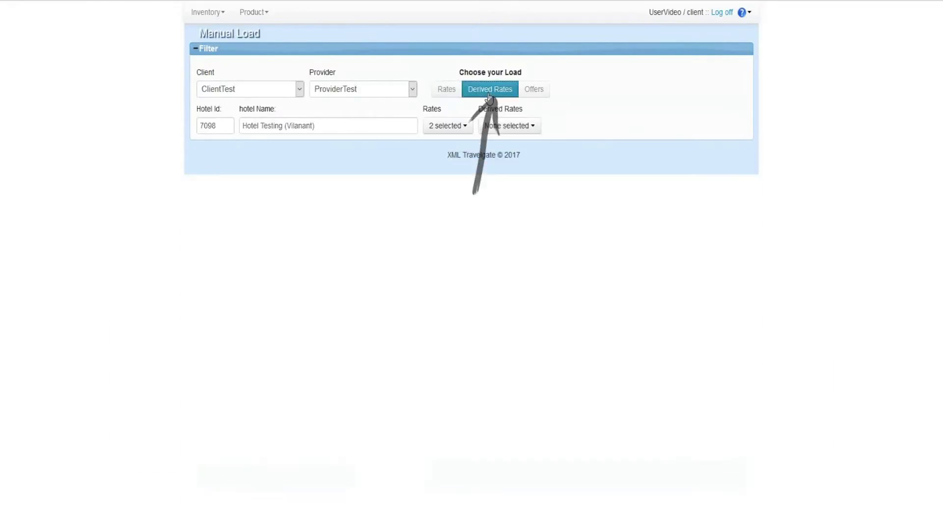
pyautogui.click(511, 127)
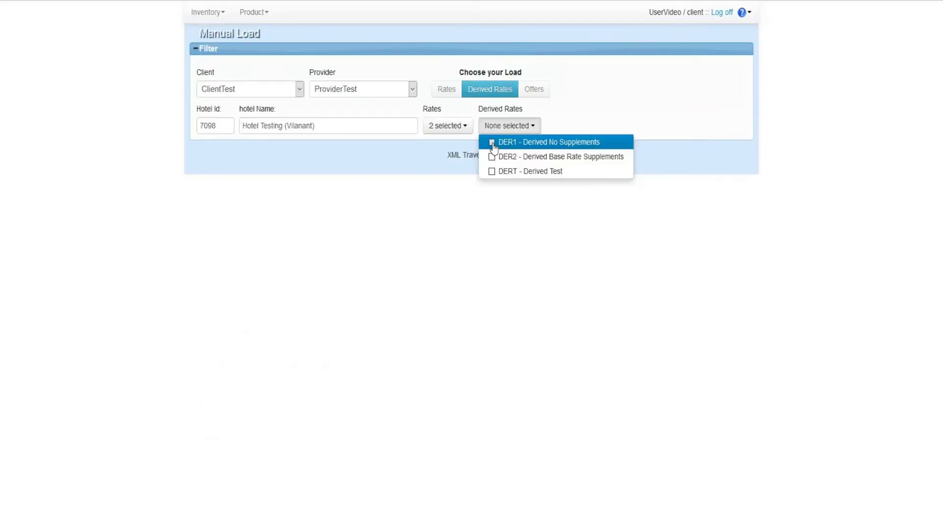
pyautogui.click(493, 146)
pyautogui.click(467, 155)
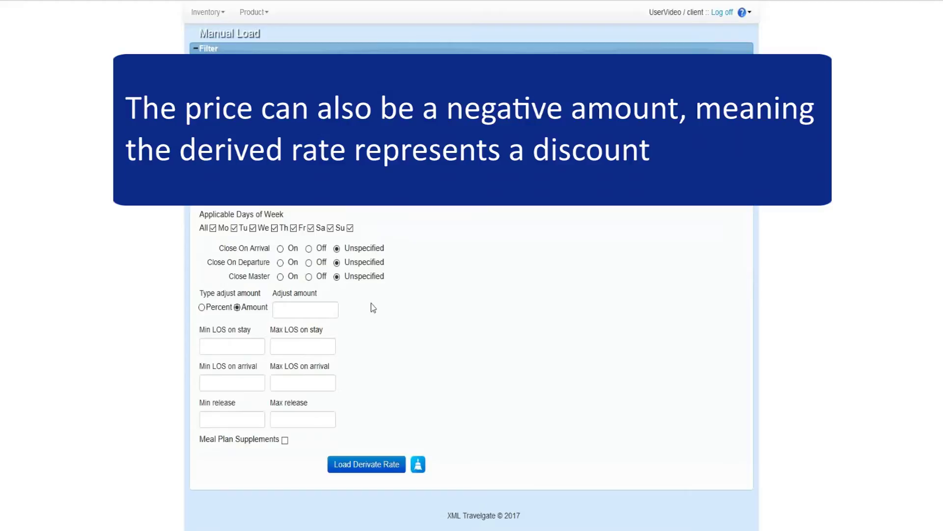
# Step: Set the derived rate's adjust amount to 15
pyautogui.click(324, 306)
pyautogui.write('15')
pyautogui.click(391, 314)
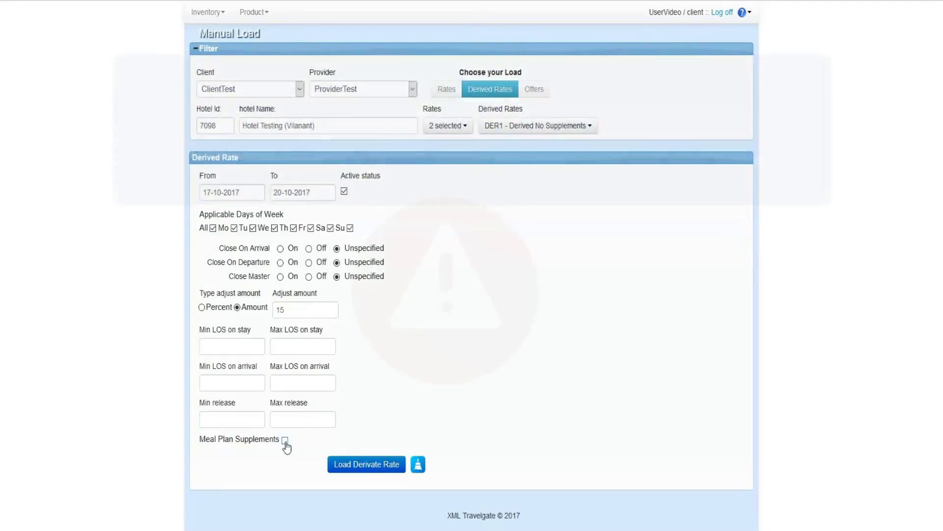
# Step: Add an Adult, All_inclusive meal plan supplement row to the derived rate and disable the meal plan supplements again
pyautogui.click(285, 441)
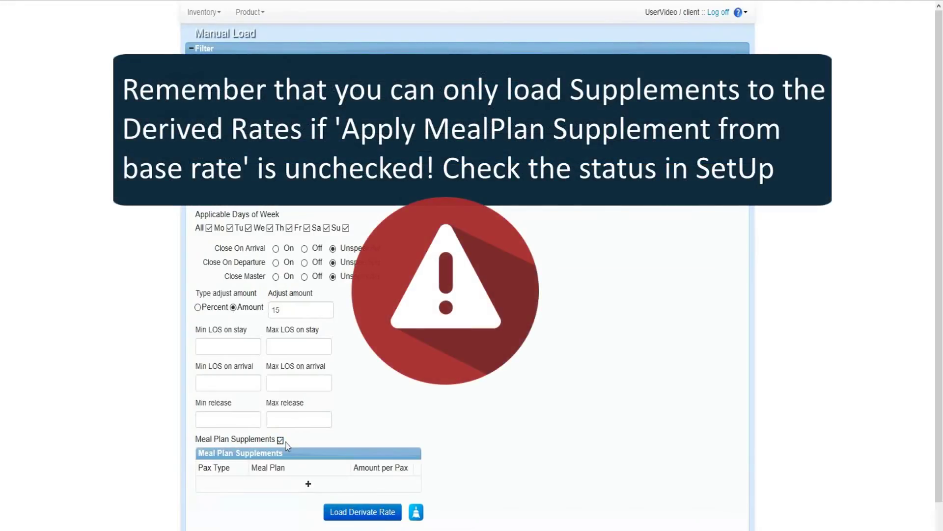
pyautogui.scroll(-2, 345, 433)
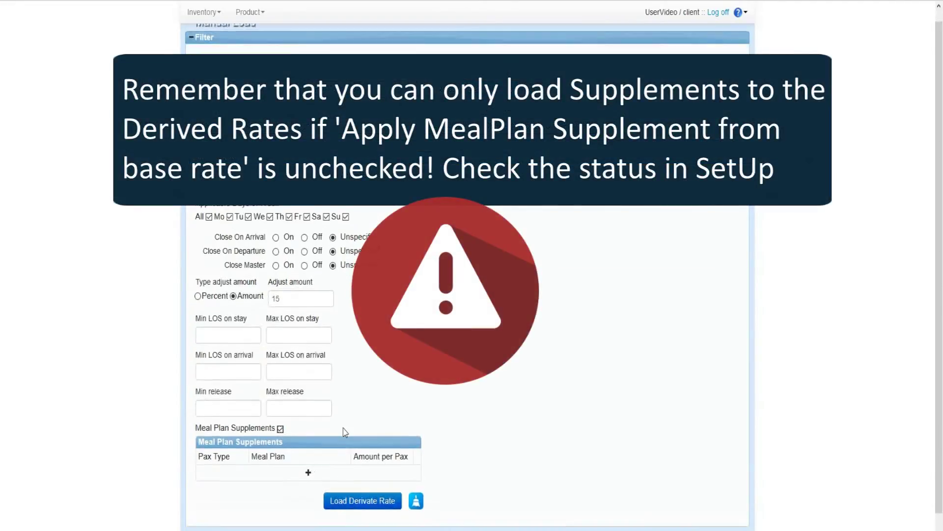
pyautogui.click(328, 446)
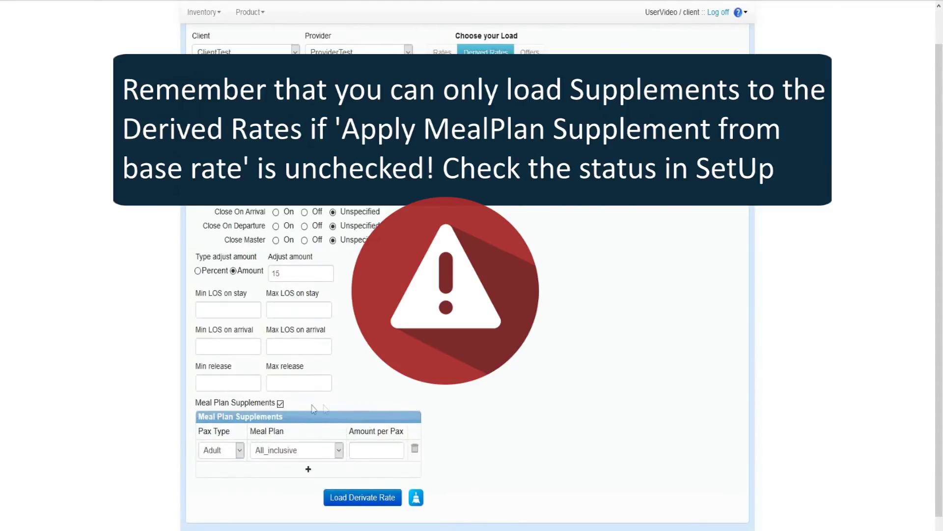
pyautogui.click(281, 403)
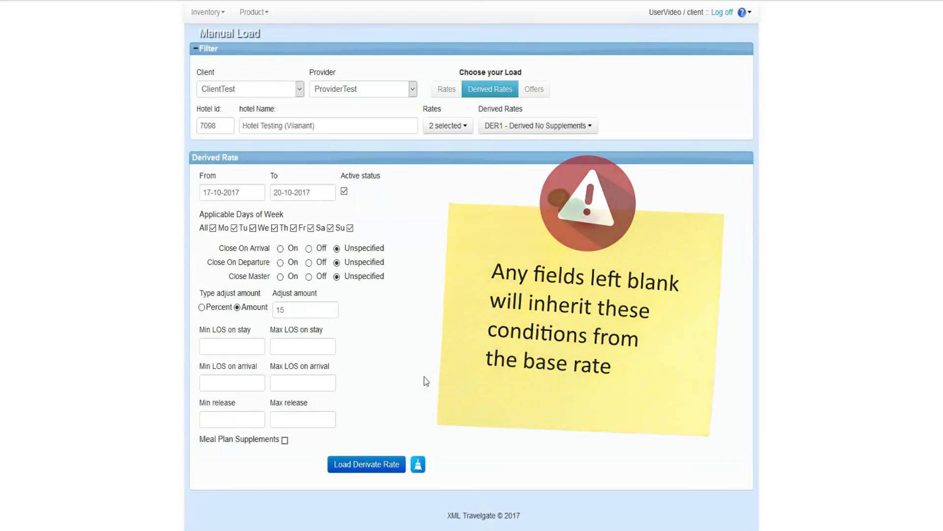
# Step: Switch the load to Offers and select offer1 - offer1 of the BAR rate
pyautogui.click(534, 89)
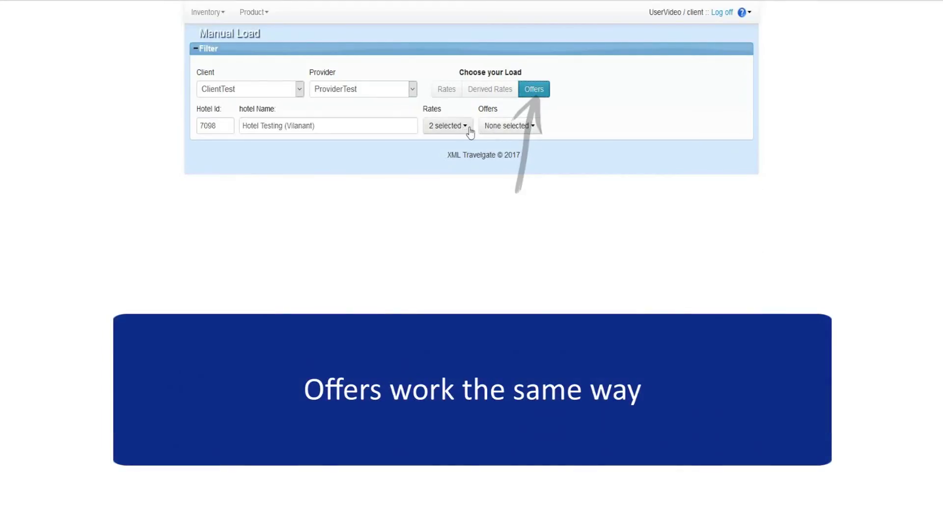
pyautogui.click(536, 126)
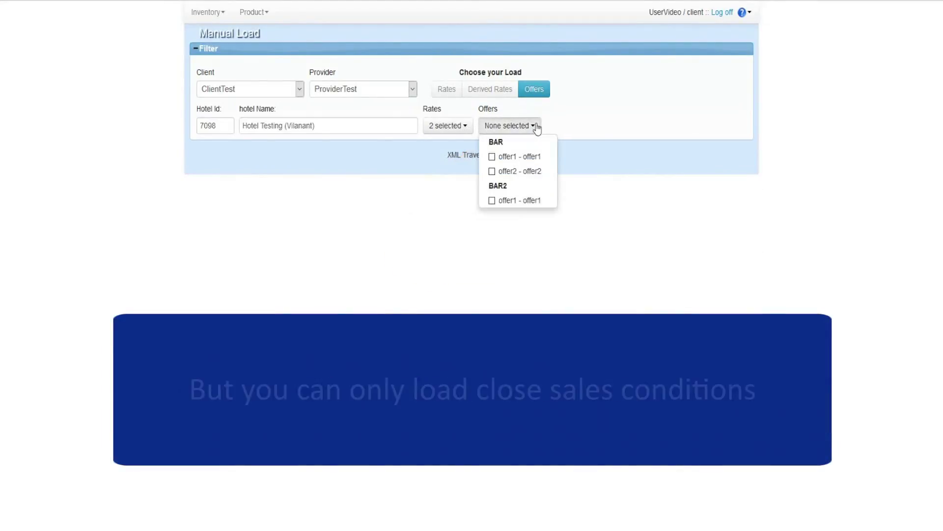
pyautogui.click(491, 157)
pyautogui.click(437, 197)
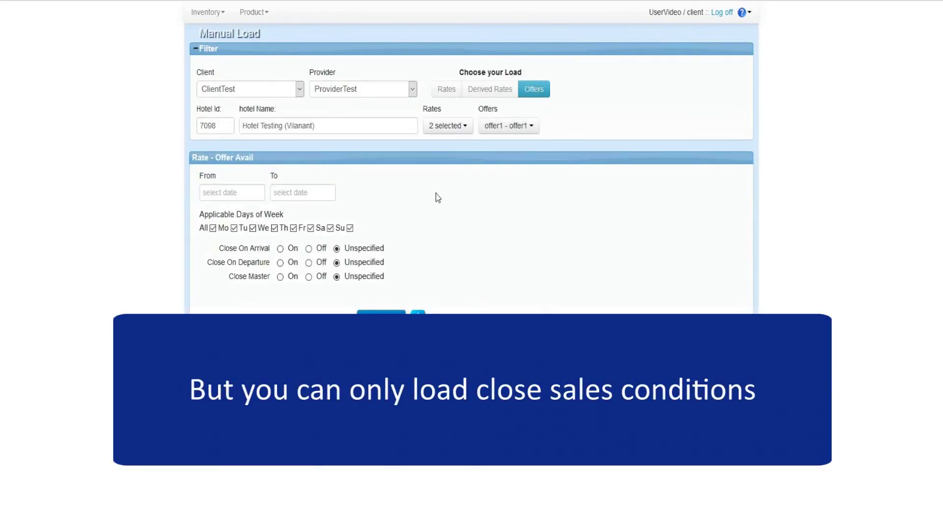
# Step: Set the offer's availability dates from 17-10-2017 to 17-10-2017 and turn Close On Departure on
pyautogui.click(239, 192)
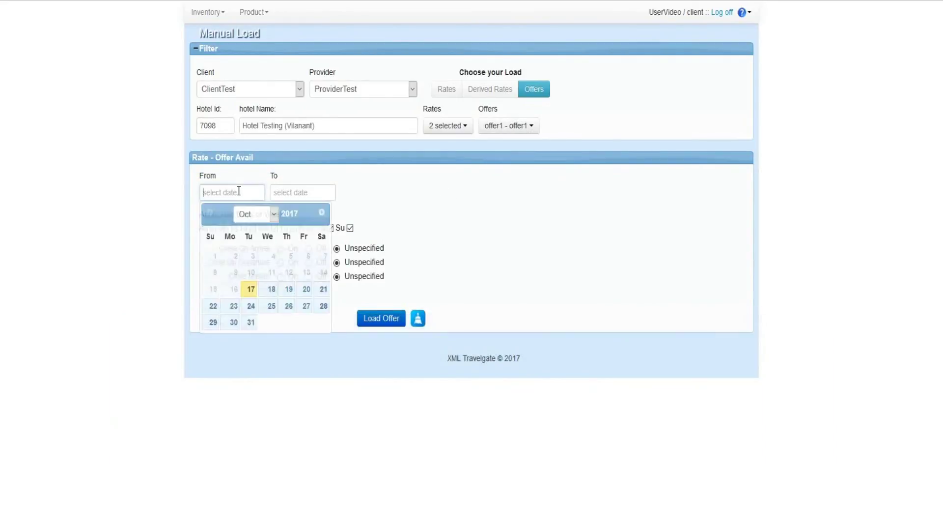
pyautogui.click(249, 289)
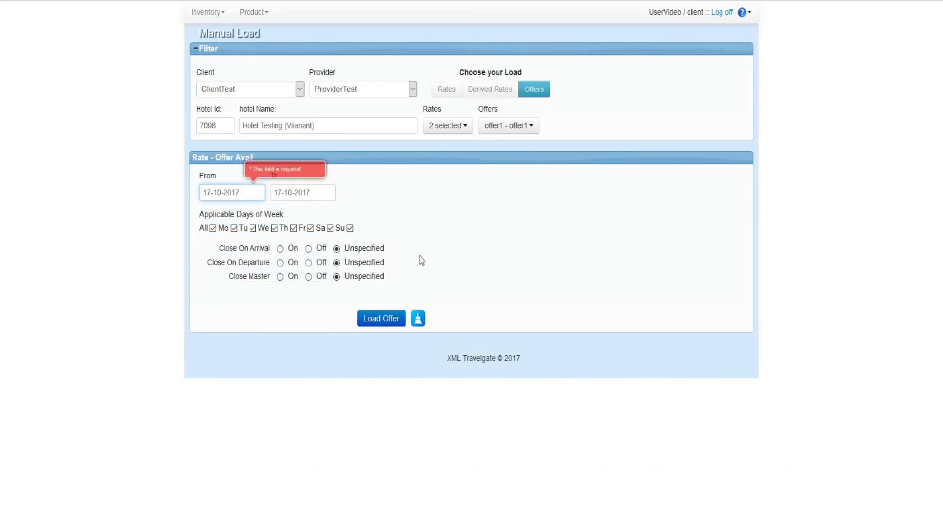
pyautogui.click(280, 263)
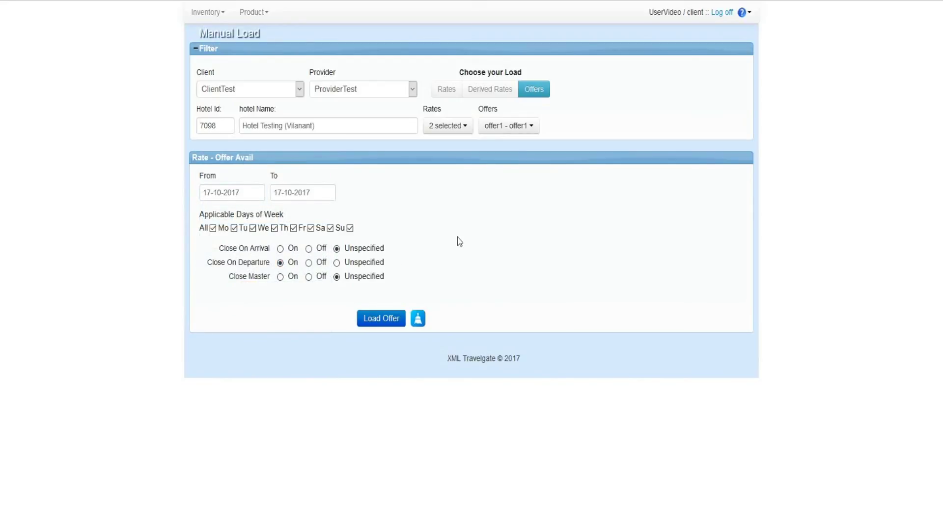